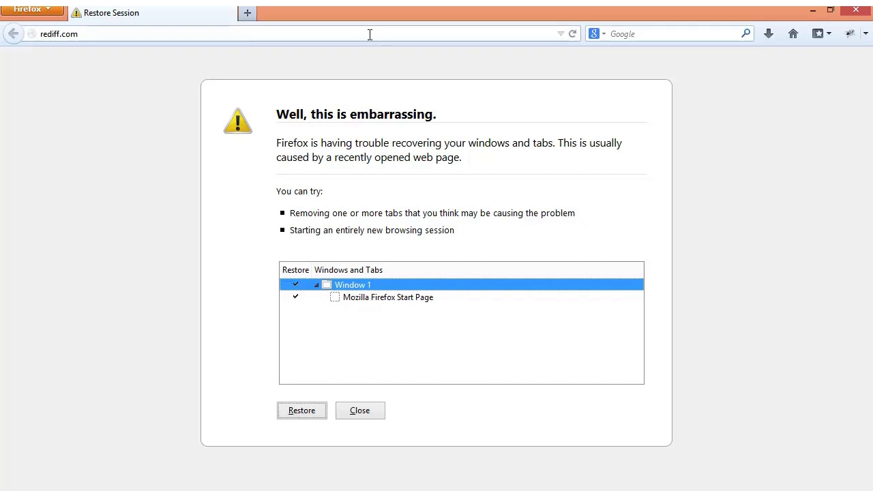
Step: Reload rediff.com from the Firefox address bar to replace the session-restore error page
click(164, 40)
click(80, 38)
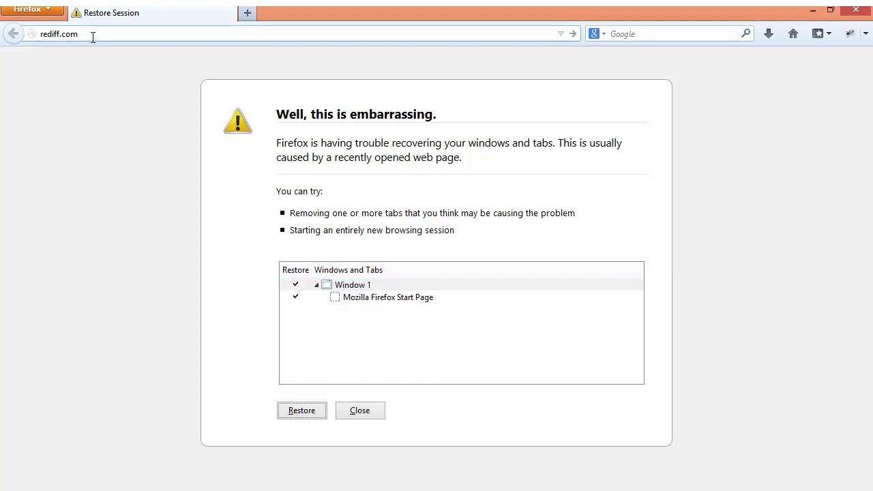
key(Return)
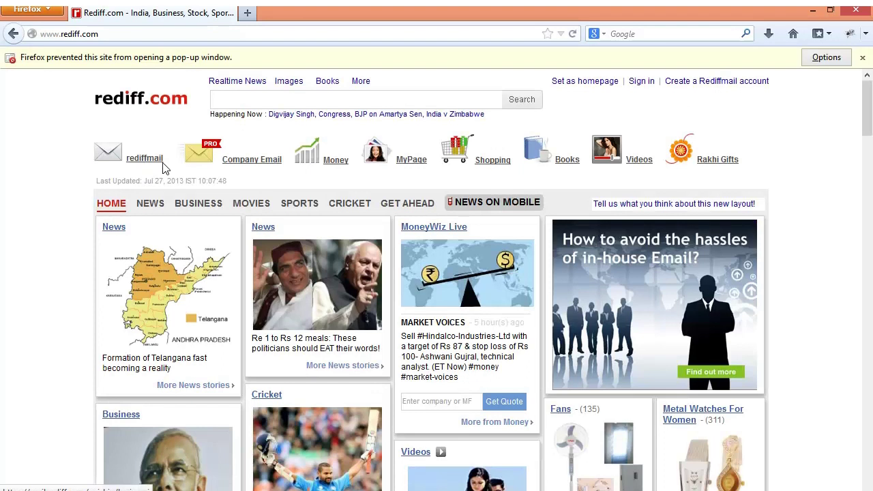
Step: Open the rediffmail sign-in box and enter the account username and password
click(145, 167)
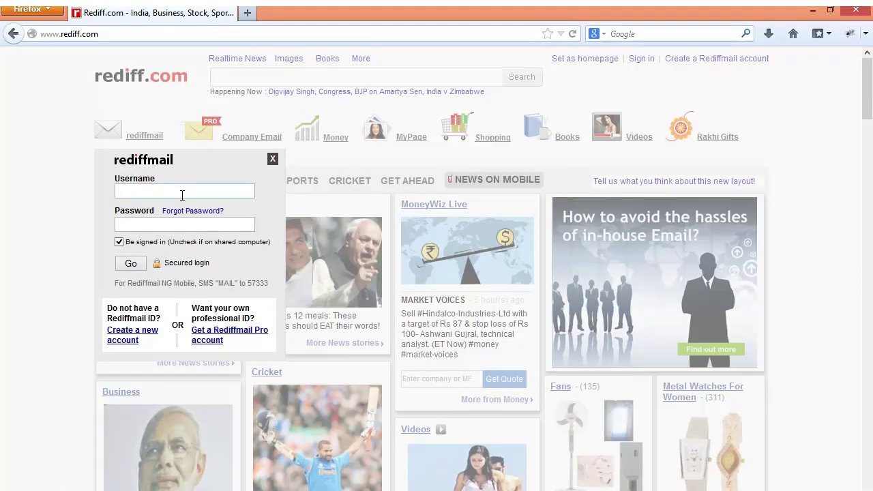
key(Tab)
text(••••••••)
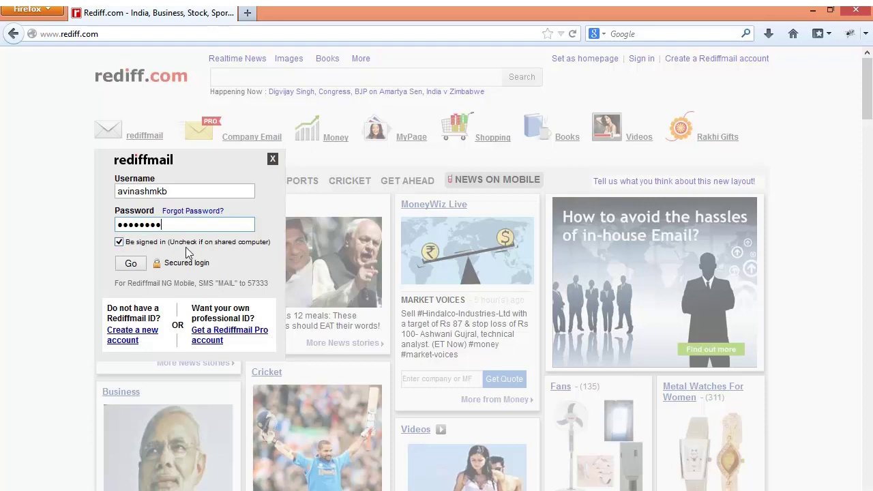
Step: Sign in, dismiss the Remember Password prompt, and read the 7:55a WordPress A/B Testing moderation email
click(140, 270)
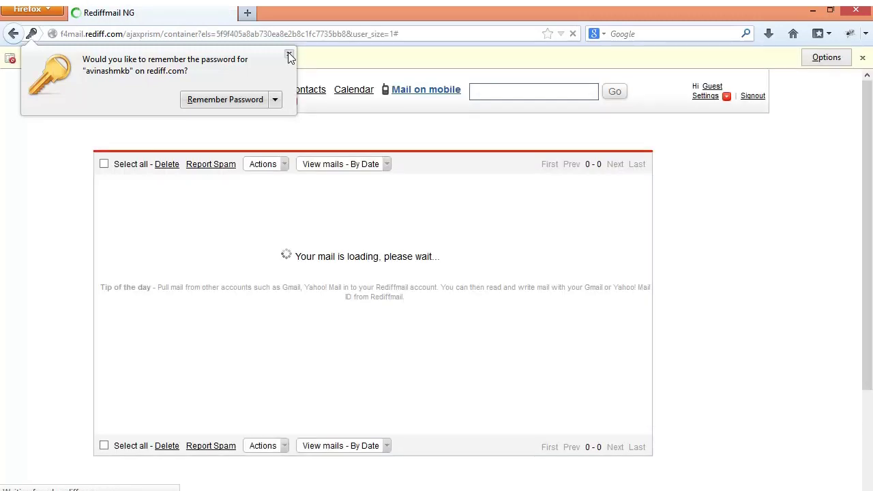
click(288, 53)
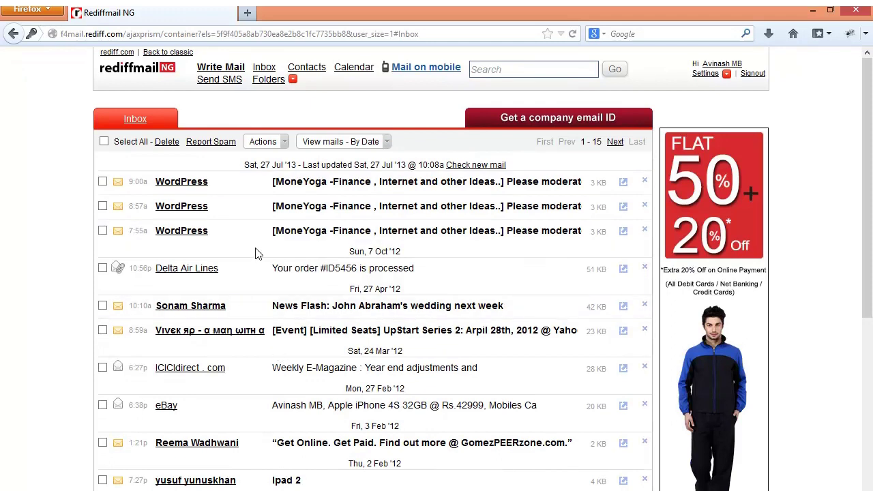
click(290, 231)
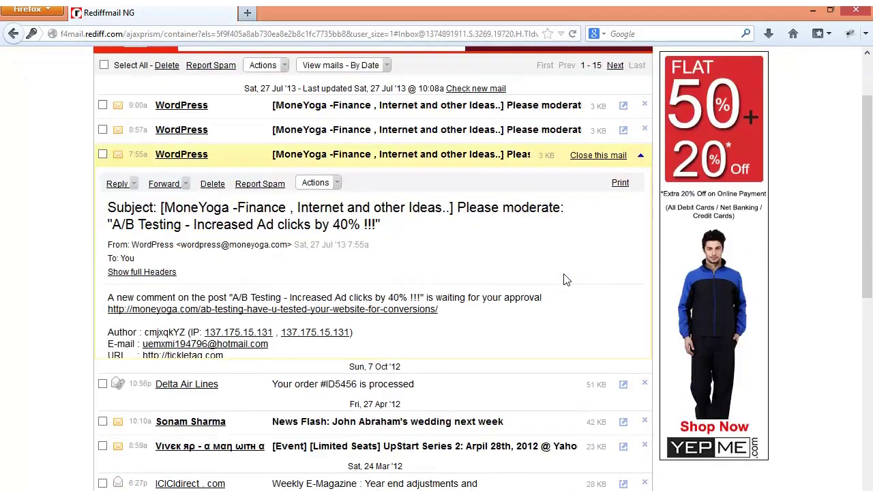
drag(865, 205, 865, 172)
drag(868, 259, 871, 372)
drag(870, 311, 872, 127)
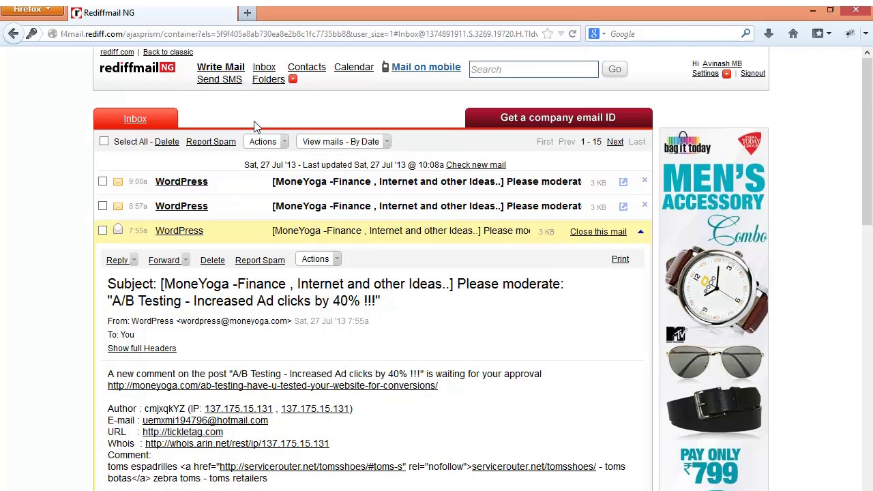
Step: Switch to classic Rediffmail, read the Delta Air Lines order email, then return to the rich version
click(182, 55)
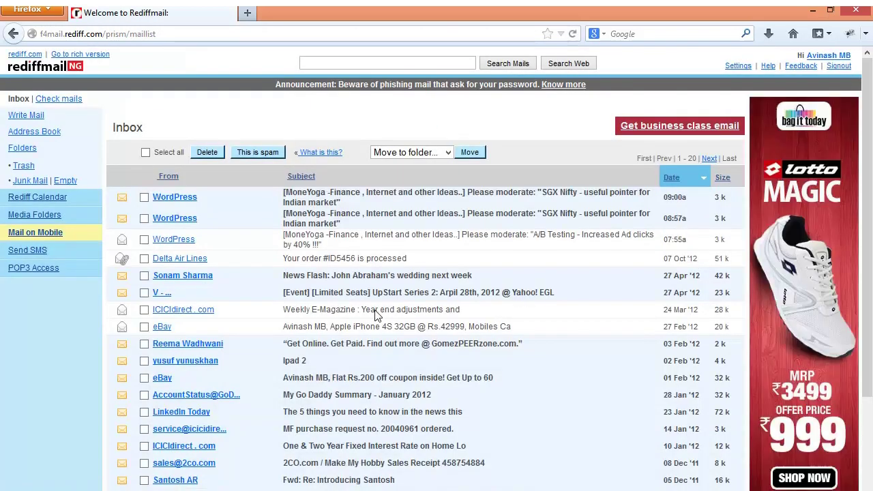
click(196, 261)
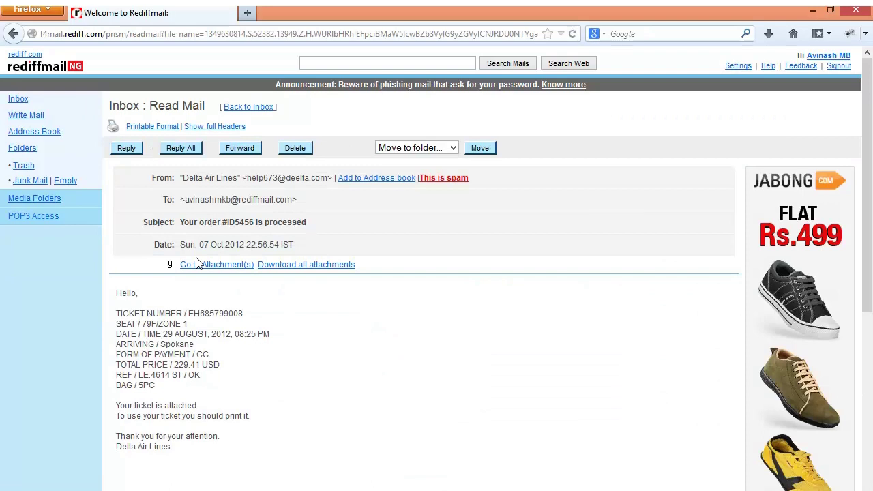
click(19, 100)
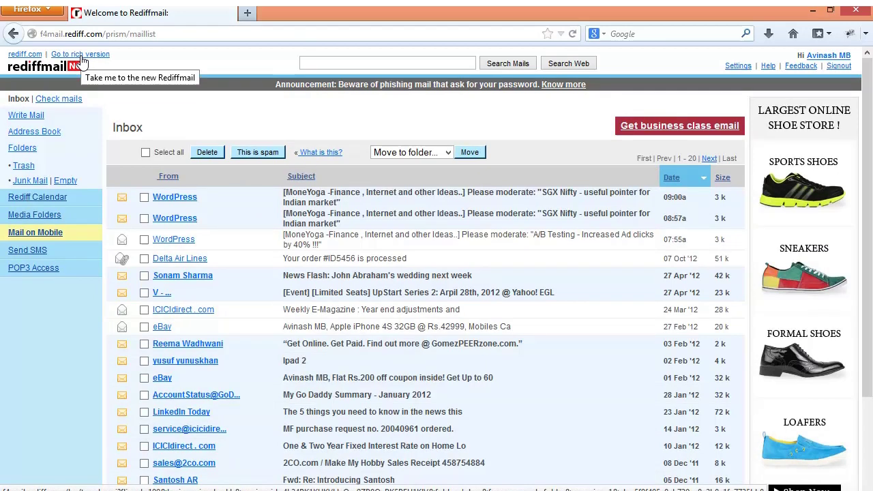
click(80, 61)
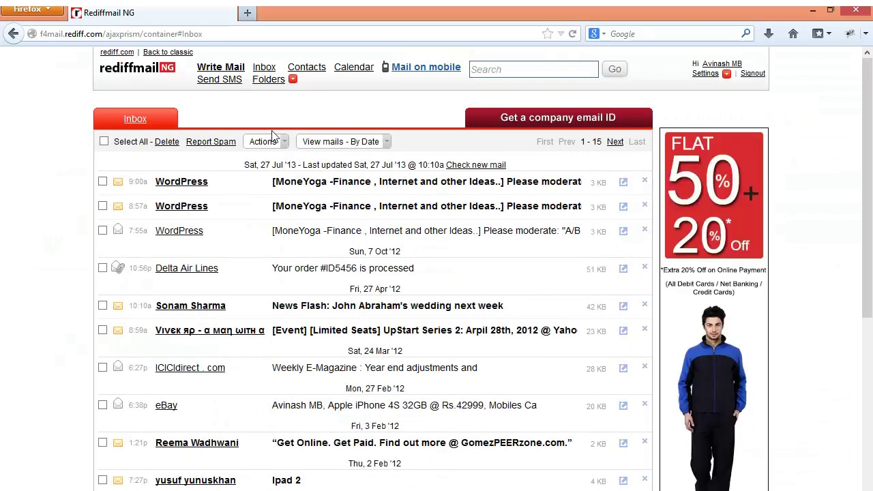
click(219, 80)
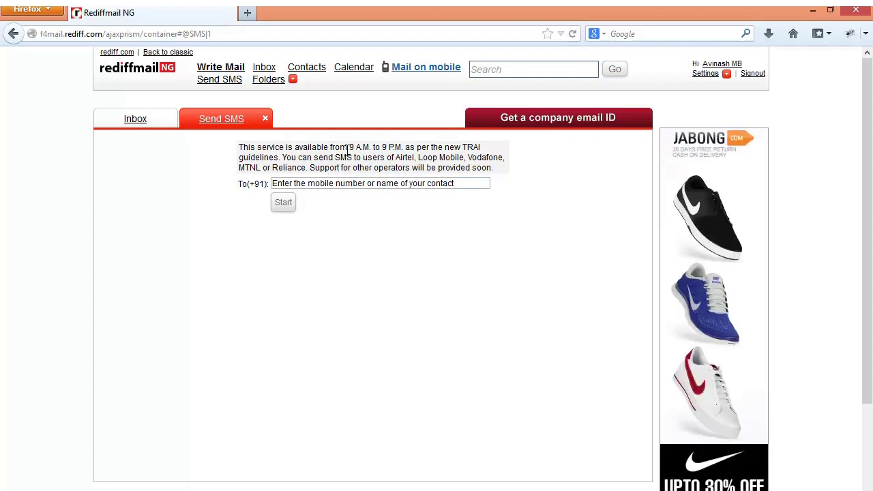
drag(349, 147, 405, 145)
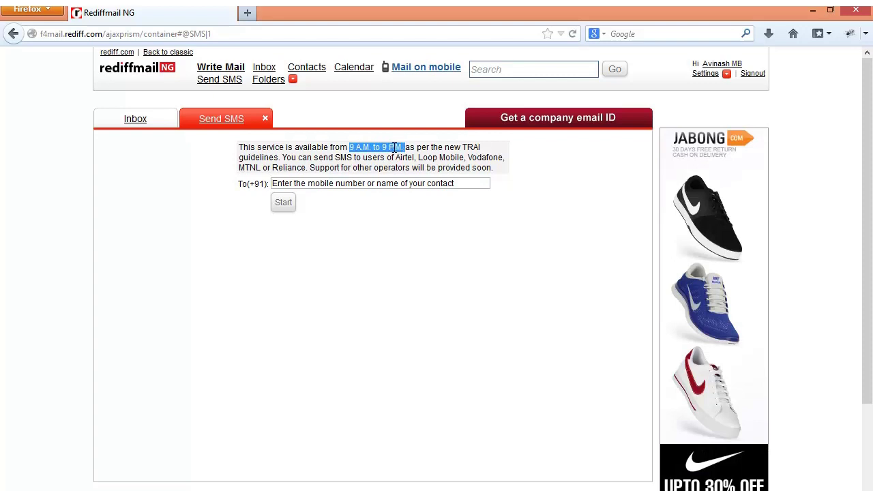
click(402, 148)
drag(403, 148, 349, 145)
click(267, 120)
click(267, 119)
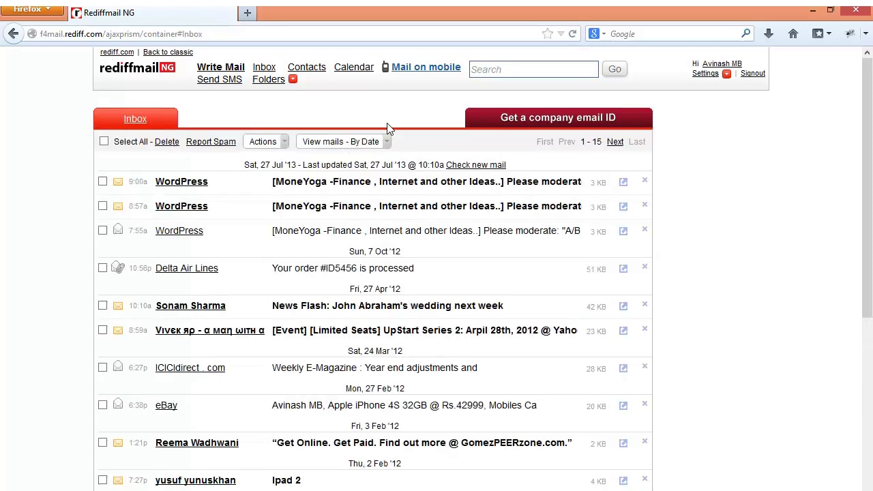
Step: Glance at Contacts, then open the Calendar and switch it from Day to July 2013 Month view
click(305, 70)
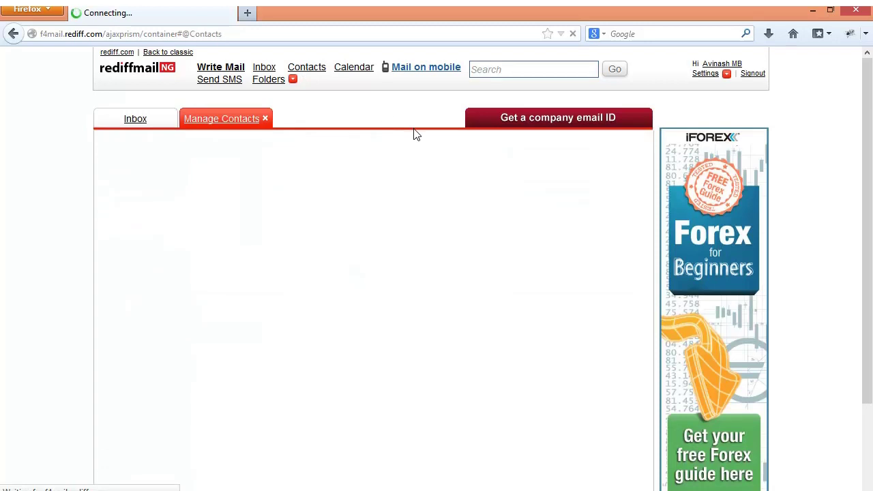
click(266, 120)
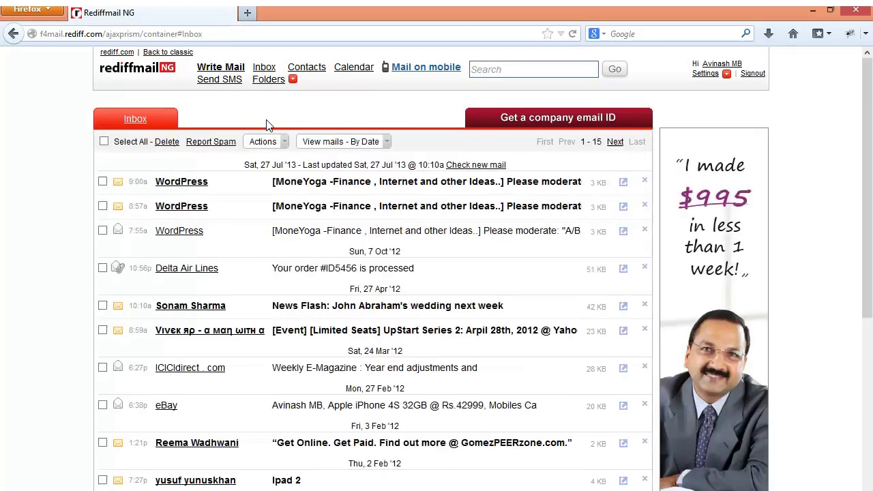
click(354, 69)
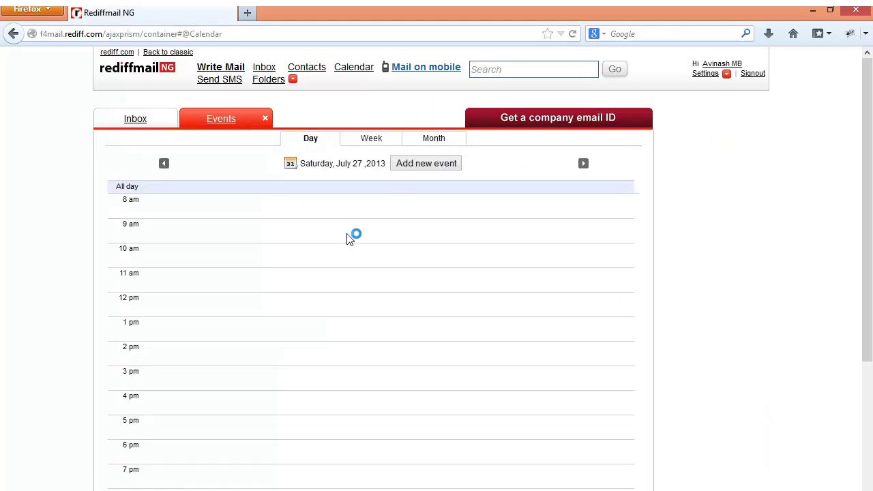
click(194, 242)
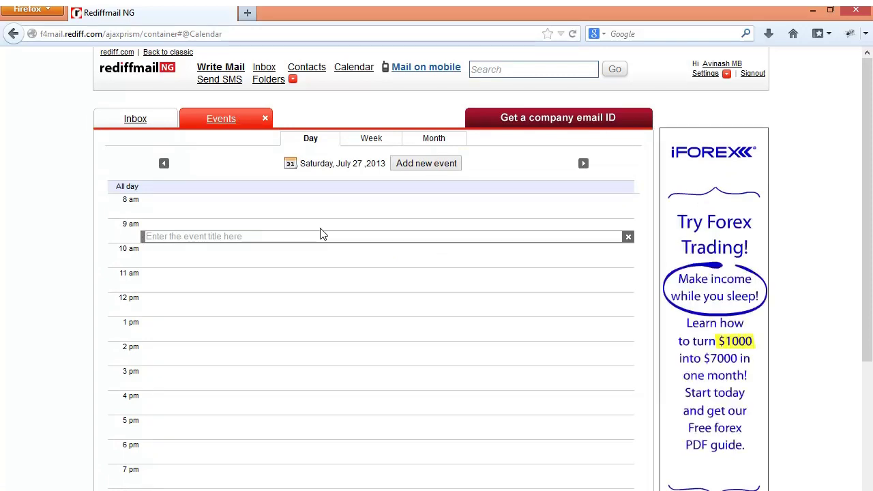
click(299, 227)
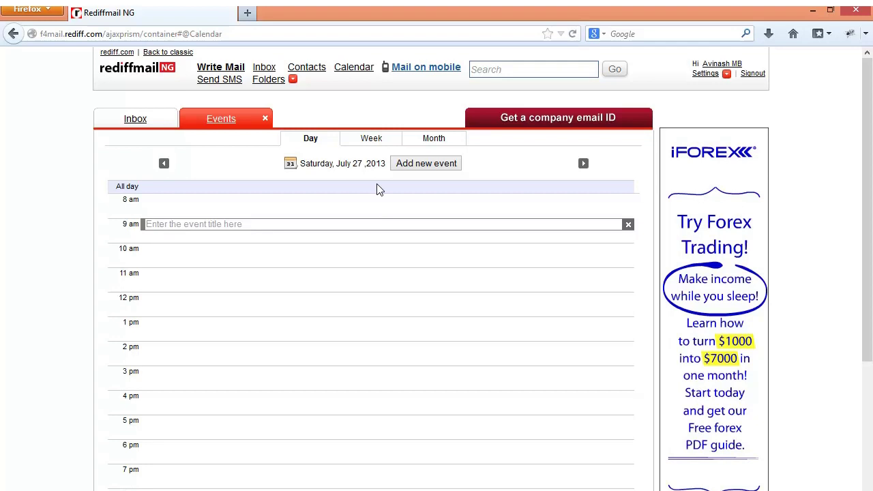
click(362, 145)
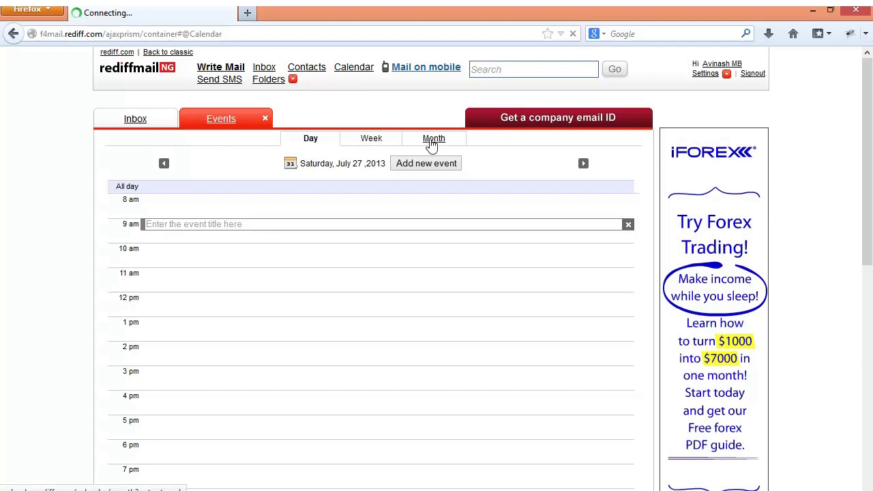
click(433, 139)
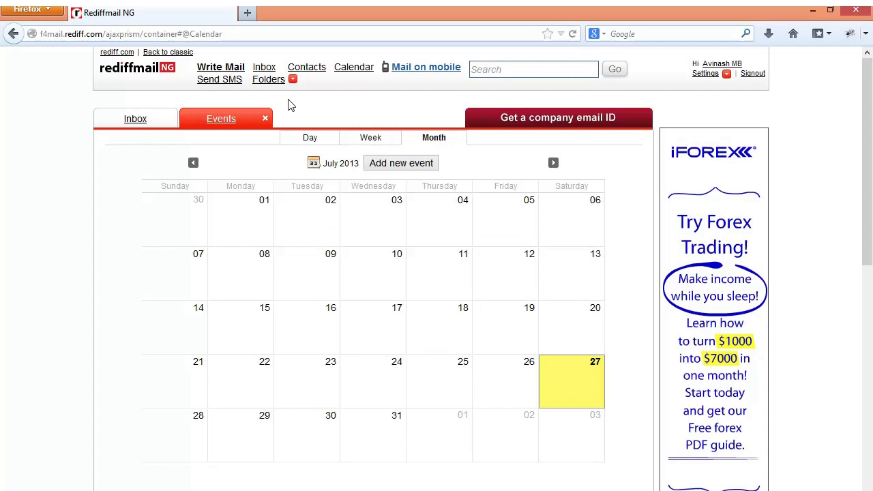
Step: Create a new mail folder named 'test' and open it
click(280, 82)
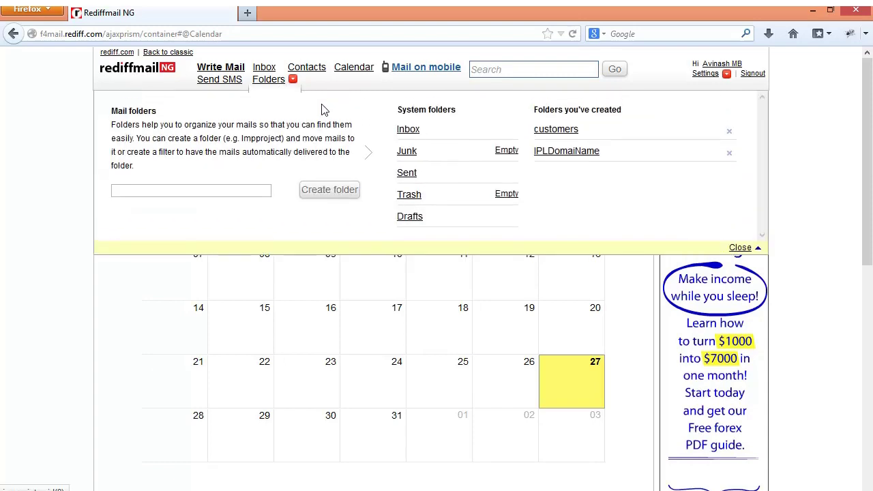
click(278, 85)
click(277, 85)
click(326, 192)
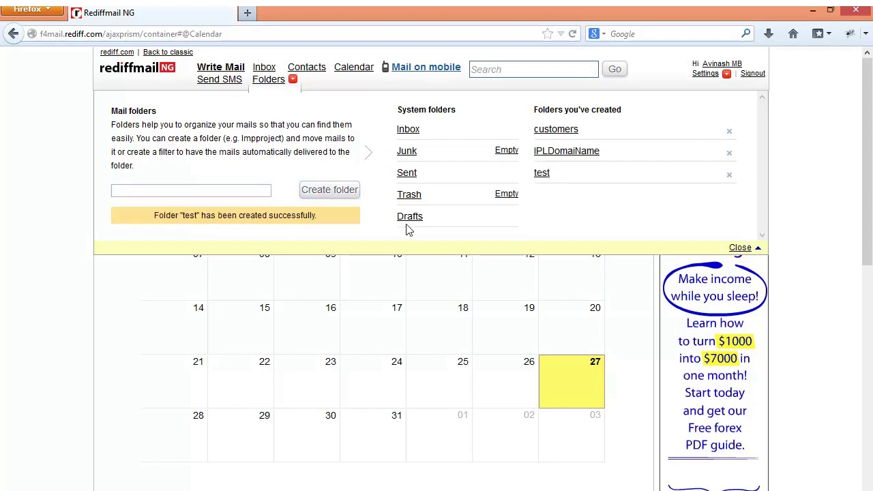
drag(388, 228, 500, 209)
click(527, 195)
click(542, 175)
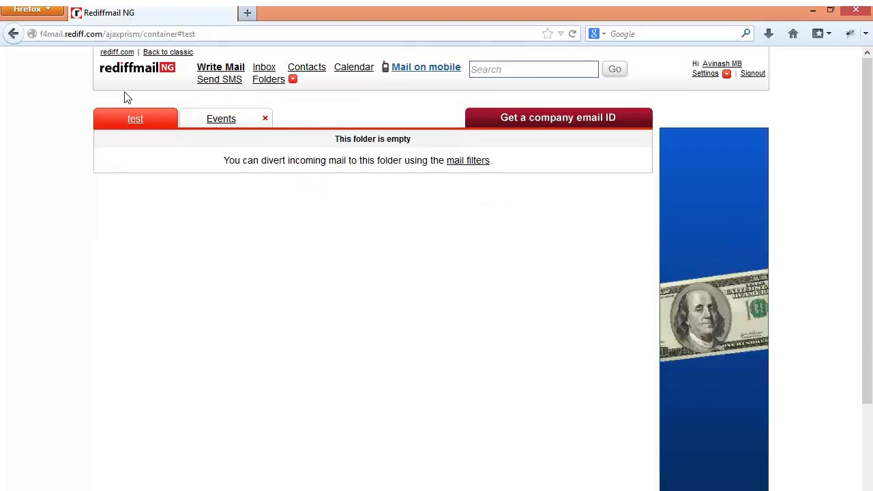
Step: Move the newest 9:00a WordPress email from the Inbox into the test folder
click(257, 71)
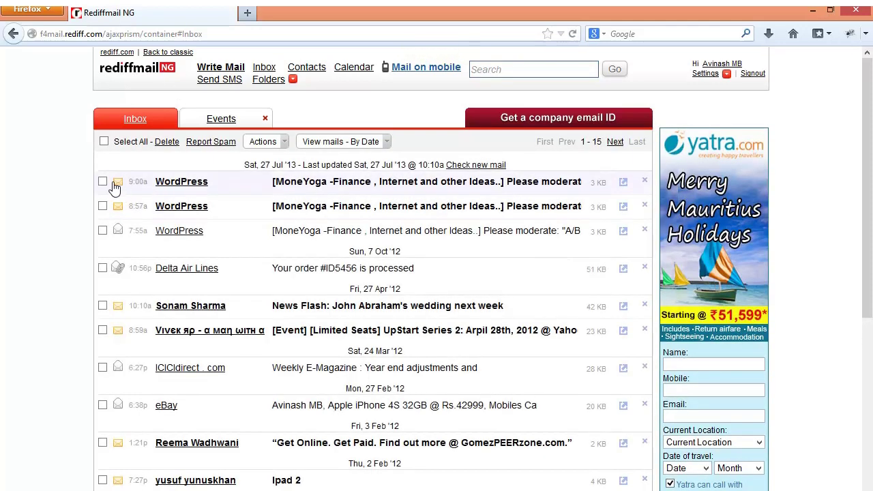
click(276, 143)
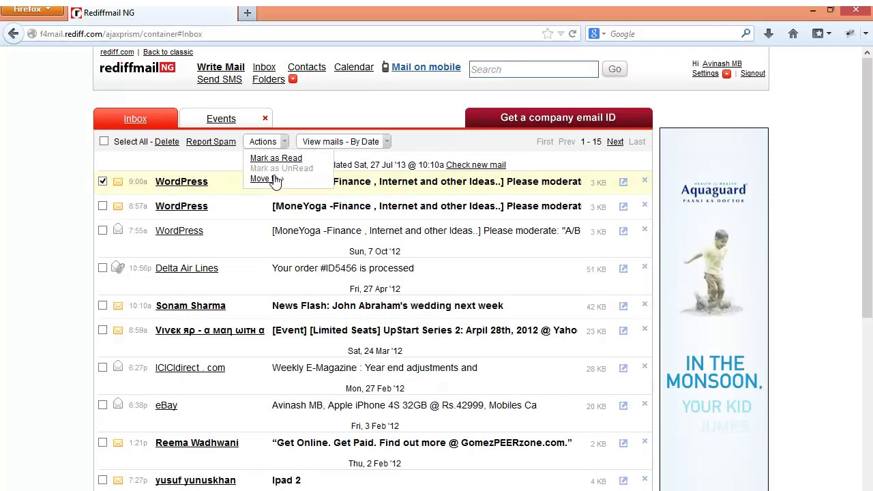
mouse_move(275, 179)
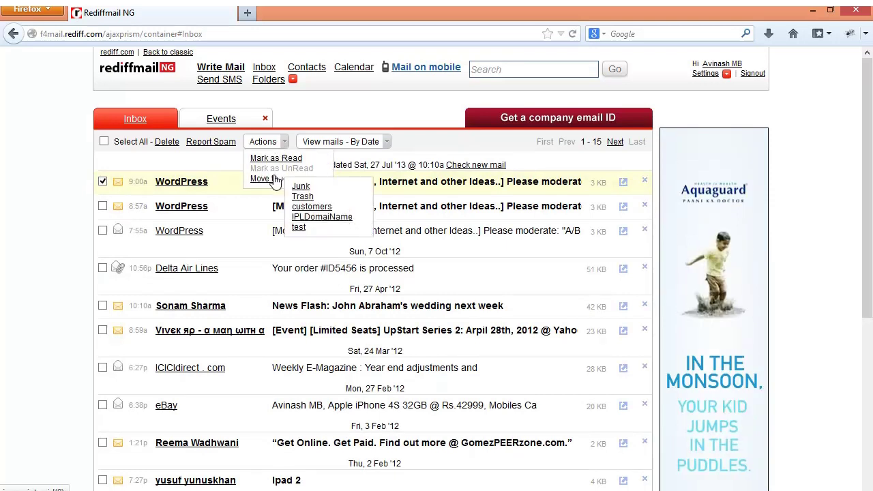
click(298, 227)
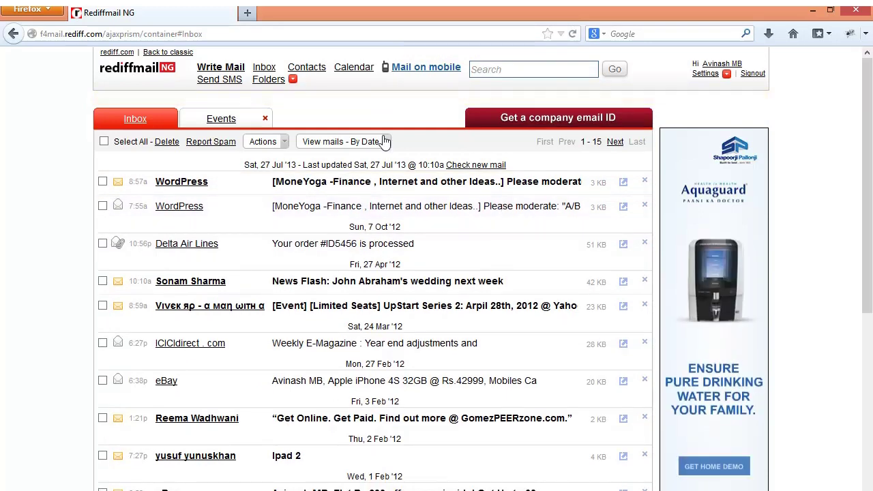
Step: Close the Events tab, open Mail on mobile, and enter a mobile number for the app SMS
click(265, 120)
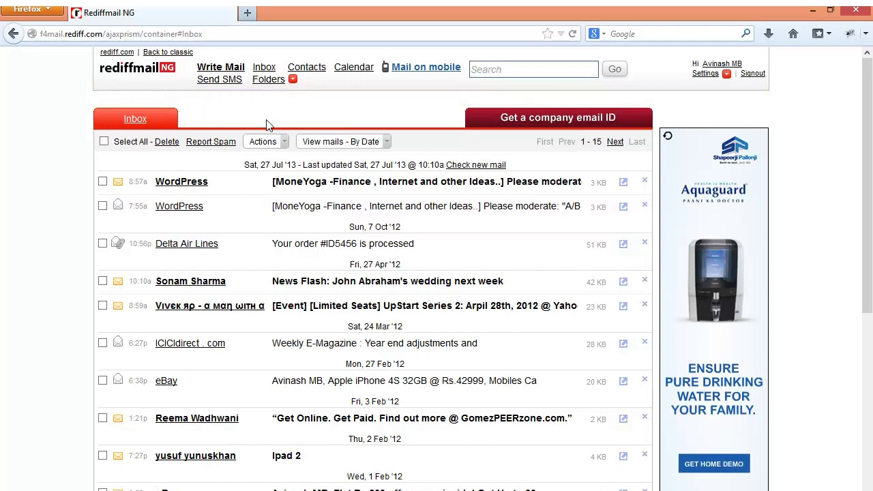
click(425, 71)
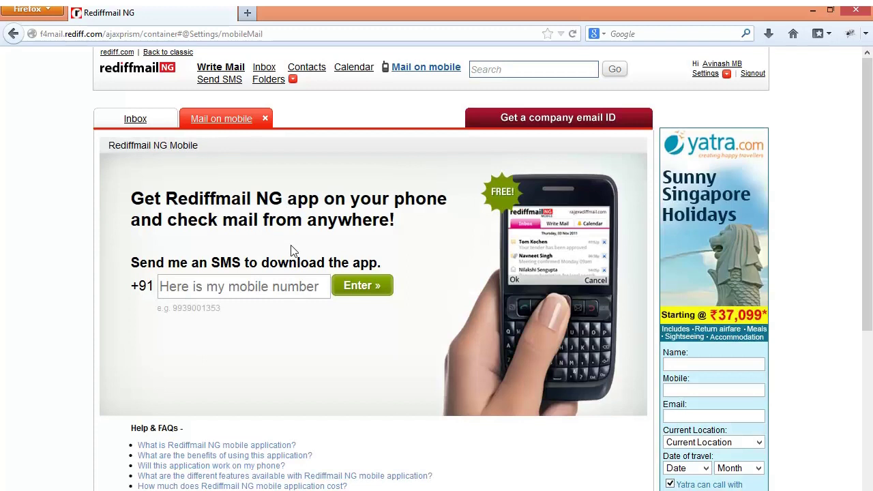
click(198, 290)
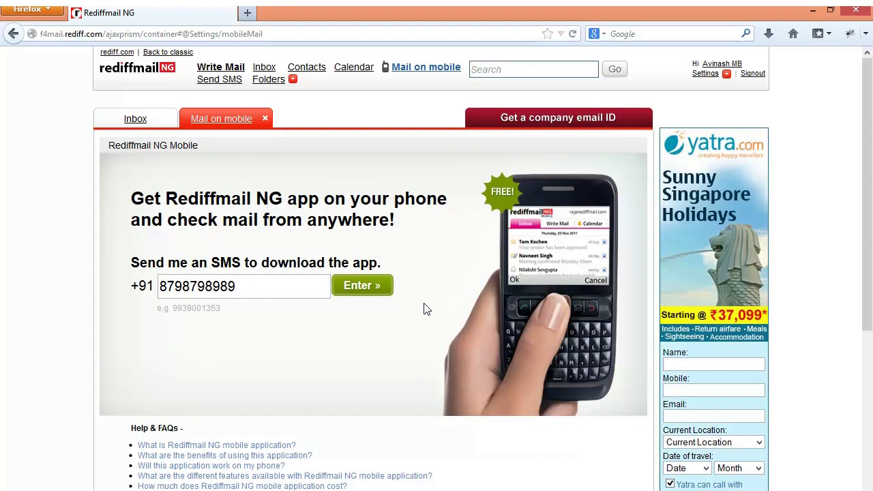
scroll(869, 171, down, 3)
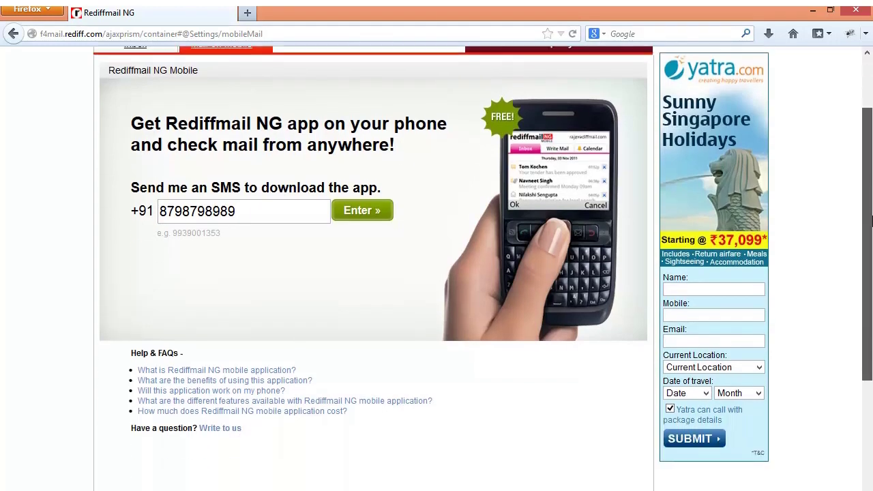
scroll(869, 207, up, 3)
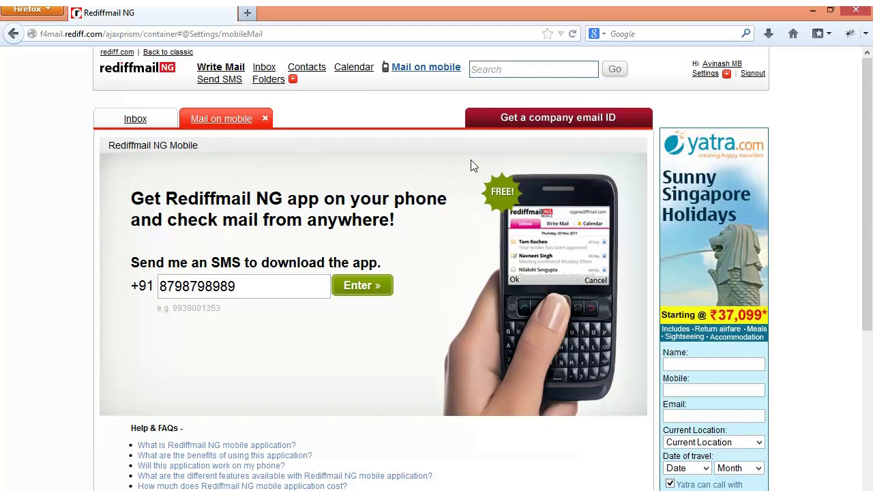
Step: Close the Settings panel, return to the Inbox list, and choose Signout
click(705, 76)
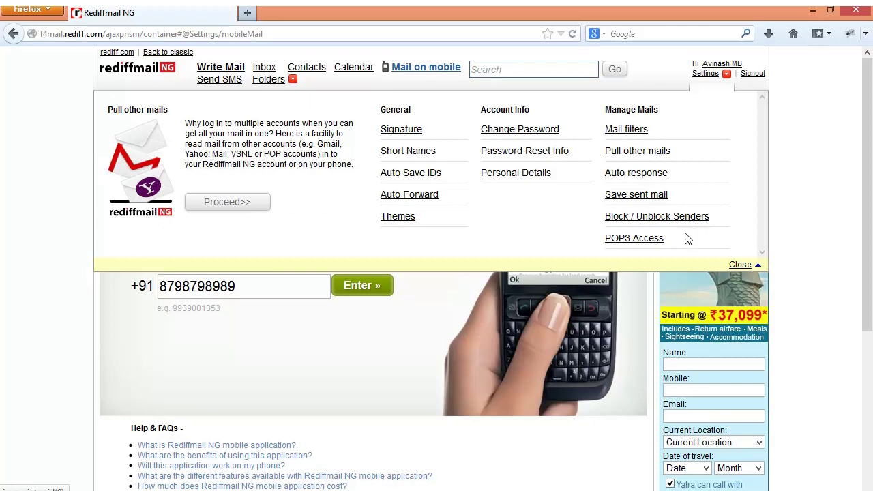
click(736, 267)
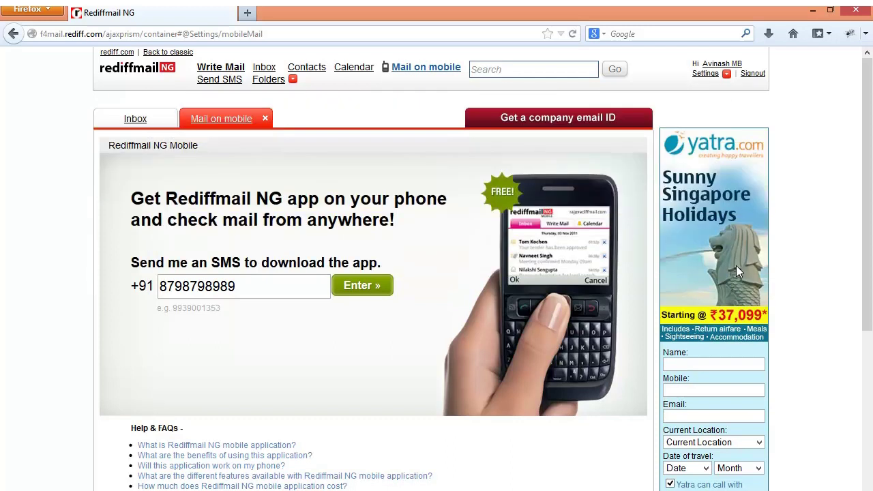
click(139, 123)
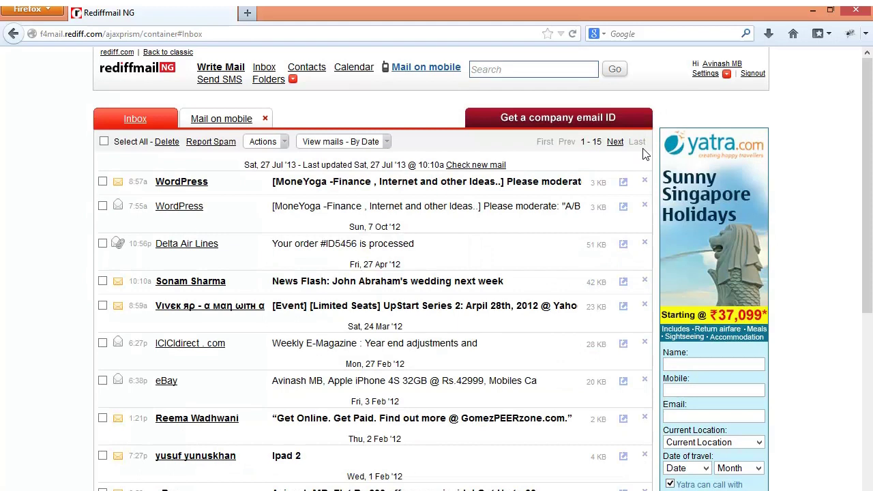
click(754, 75)
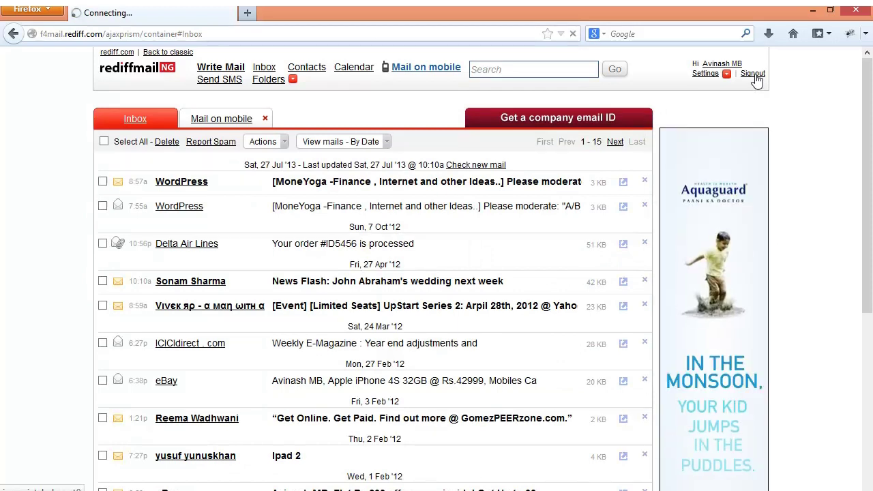